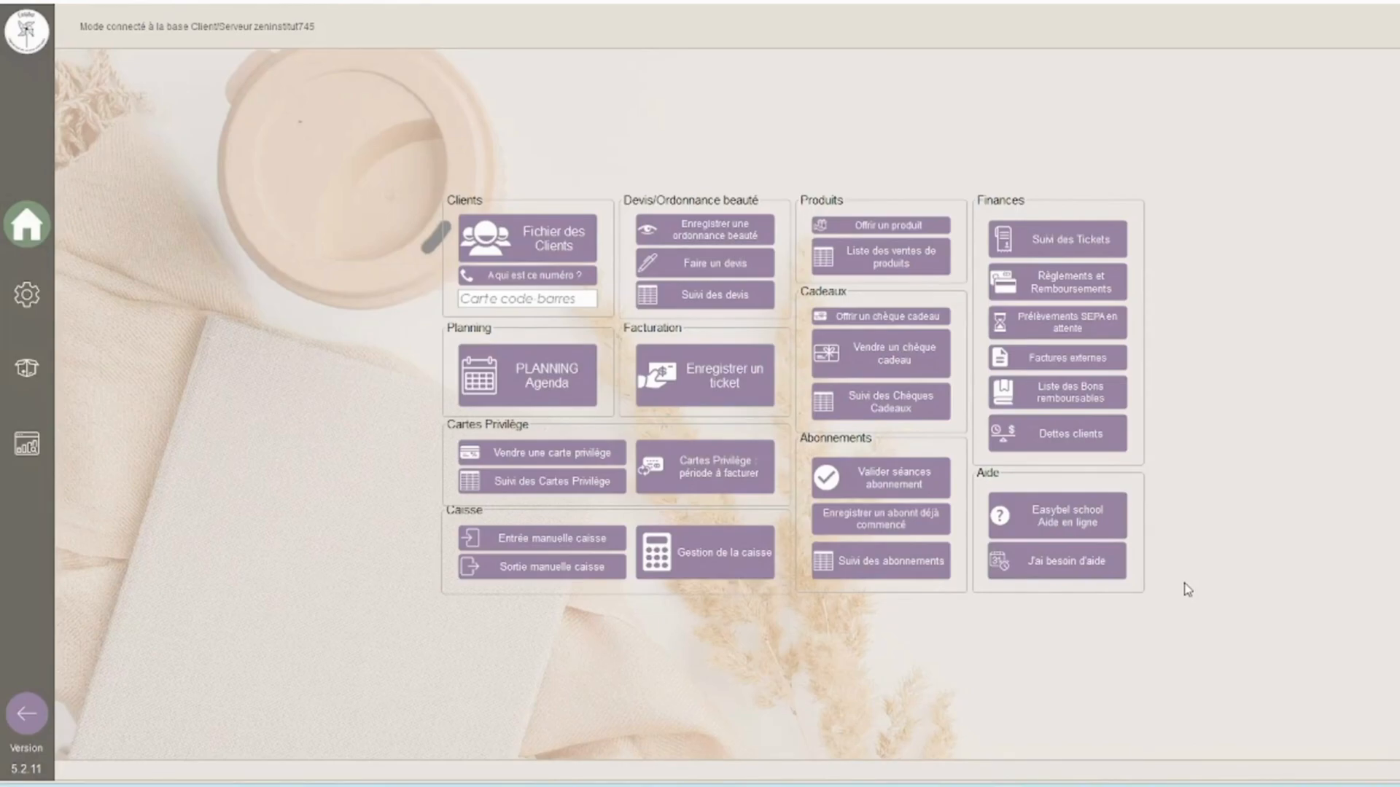
Step: Create a new service category with code COIF MARIA and name Coiffure mariage
click(25, 298)
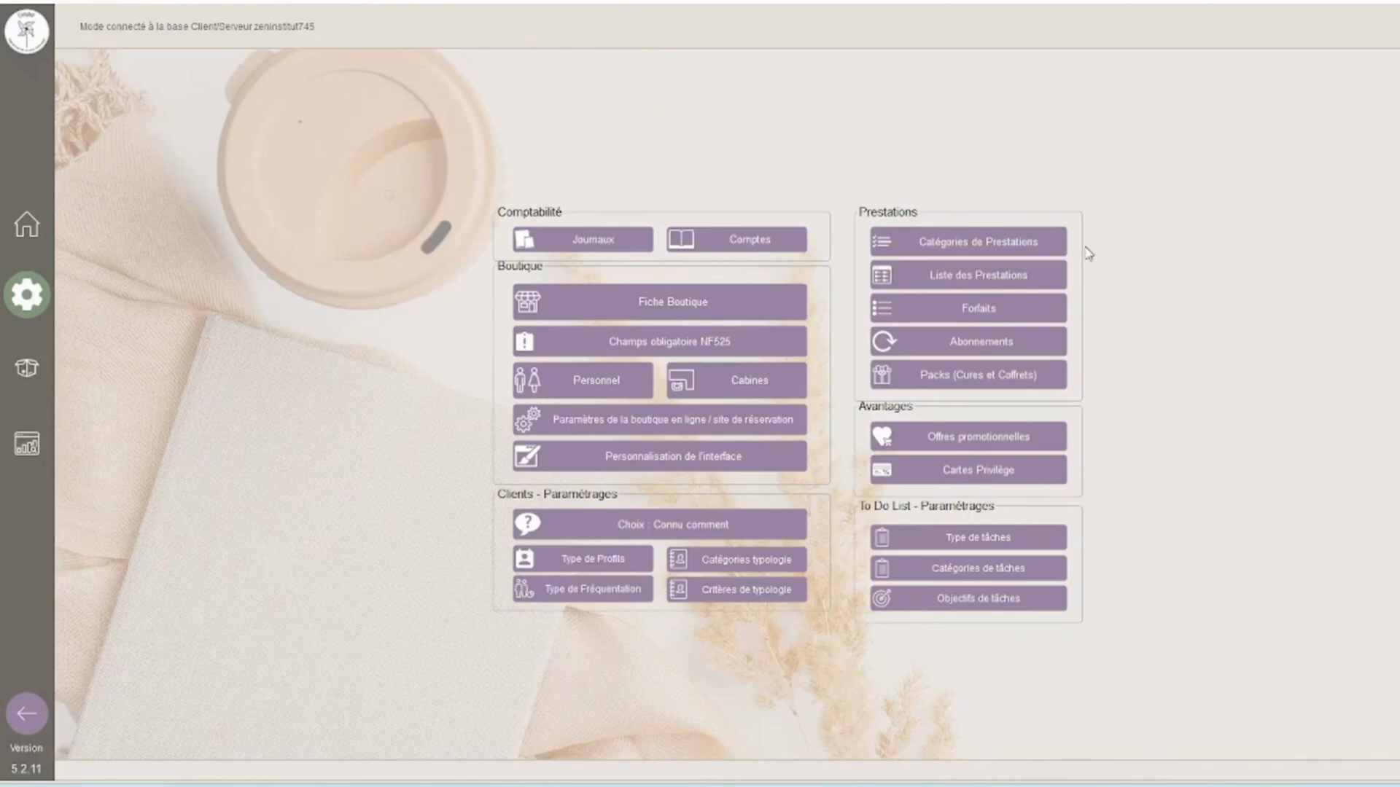
click(1046, 251)
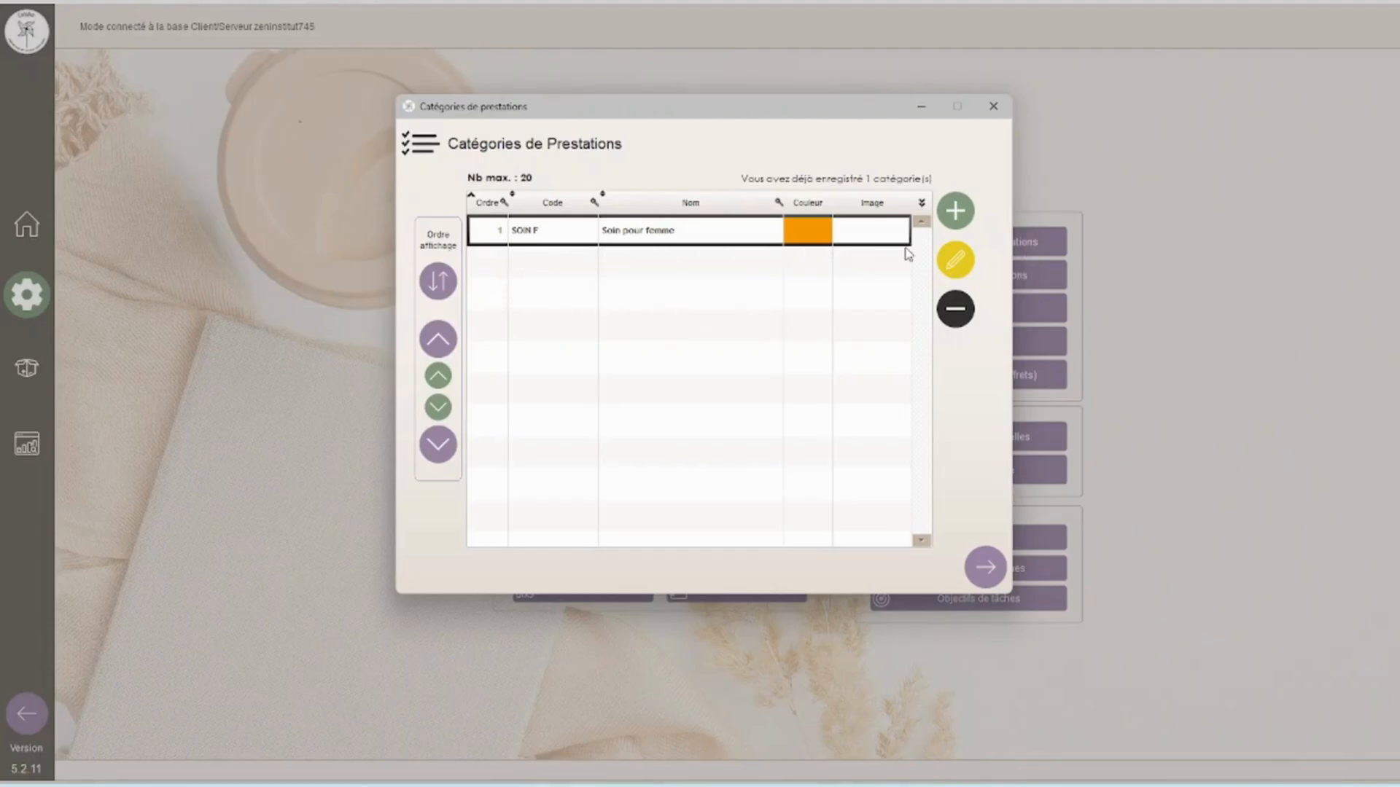
click(955, 215)
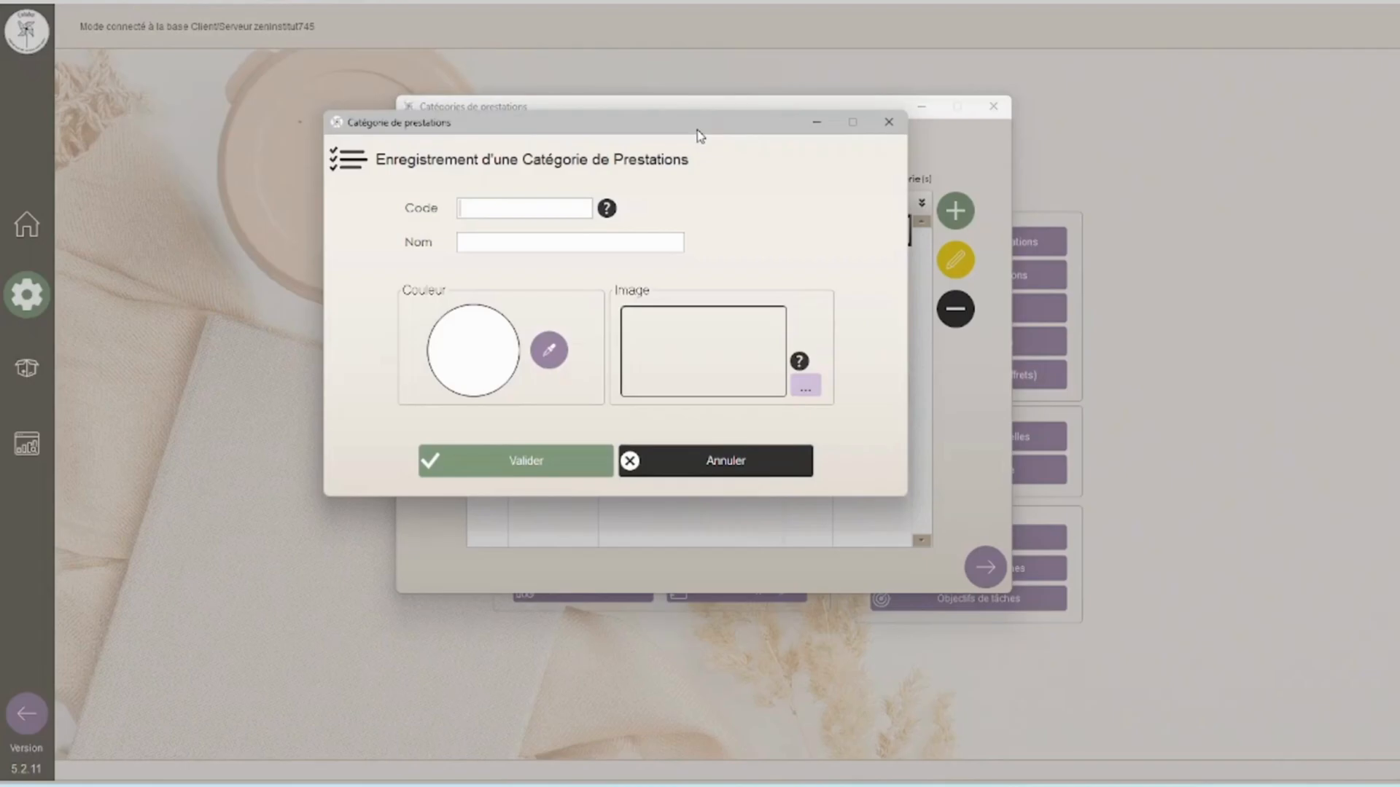
text(COIF MARI)
text(A)
text(Coiffure )
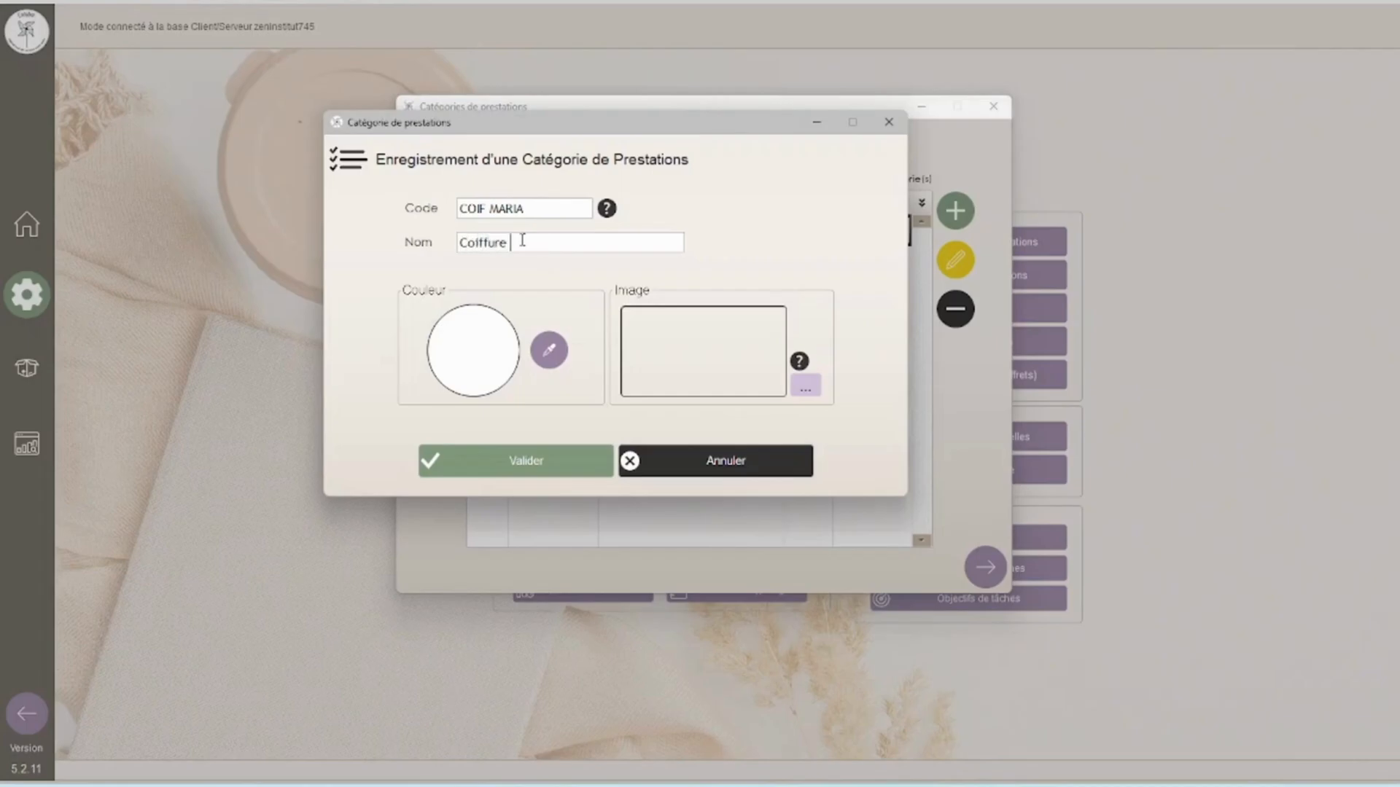
text(mariage)
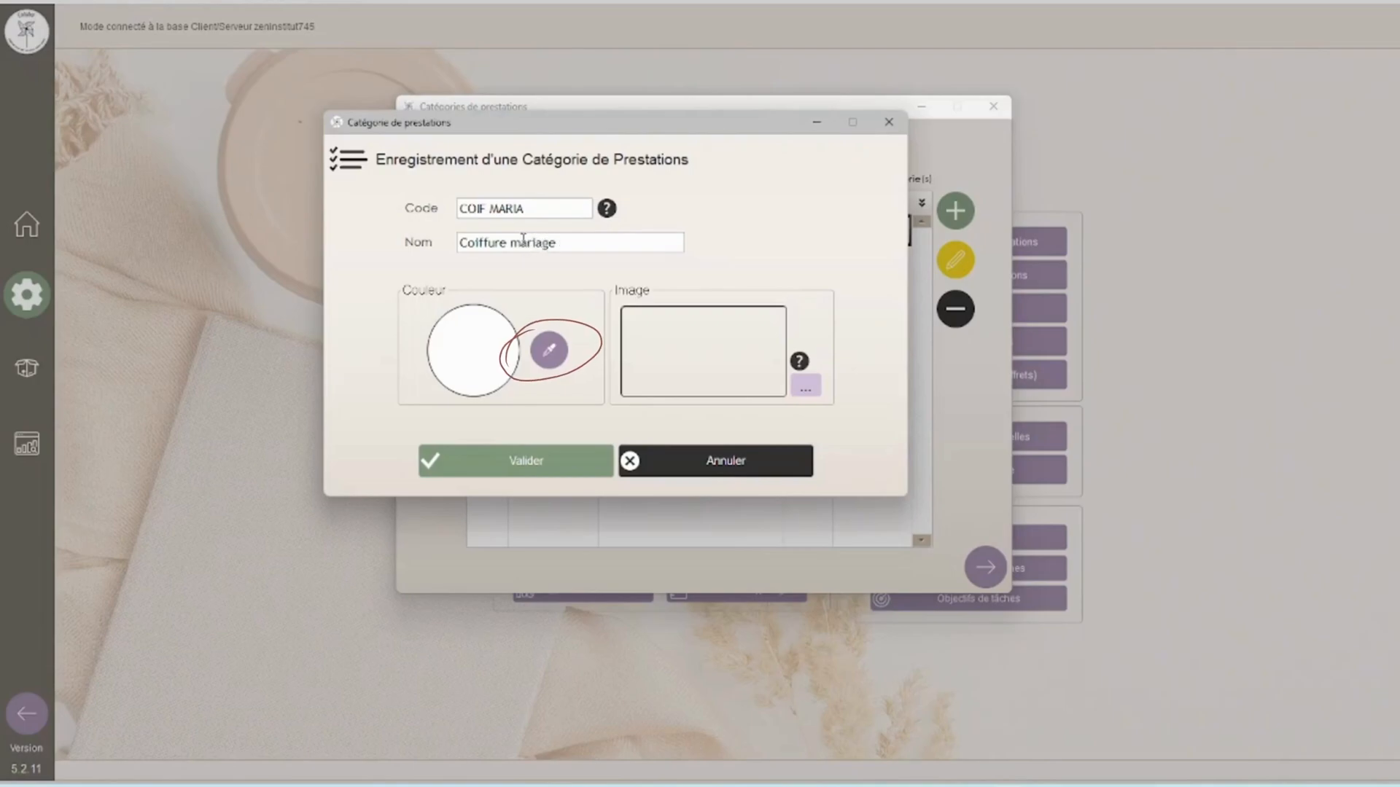
Step: Give the new category a light blue colour and save it
click(552, 354)
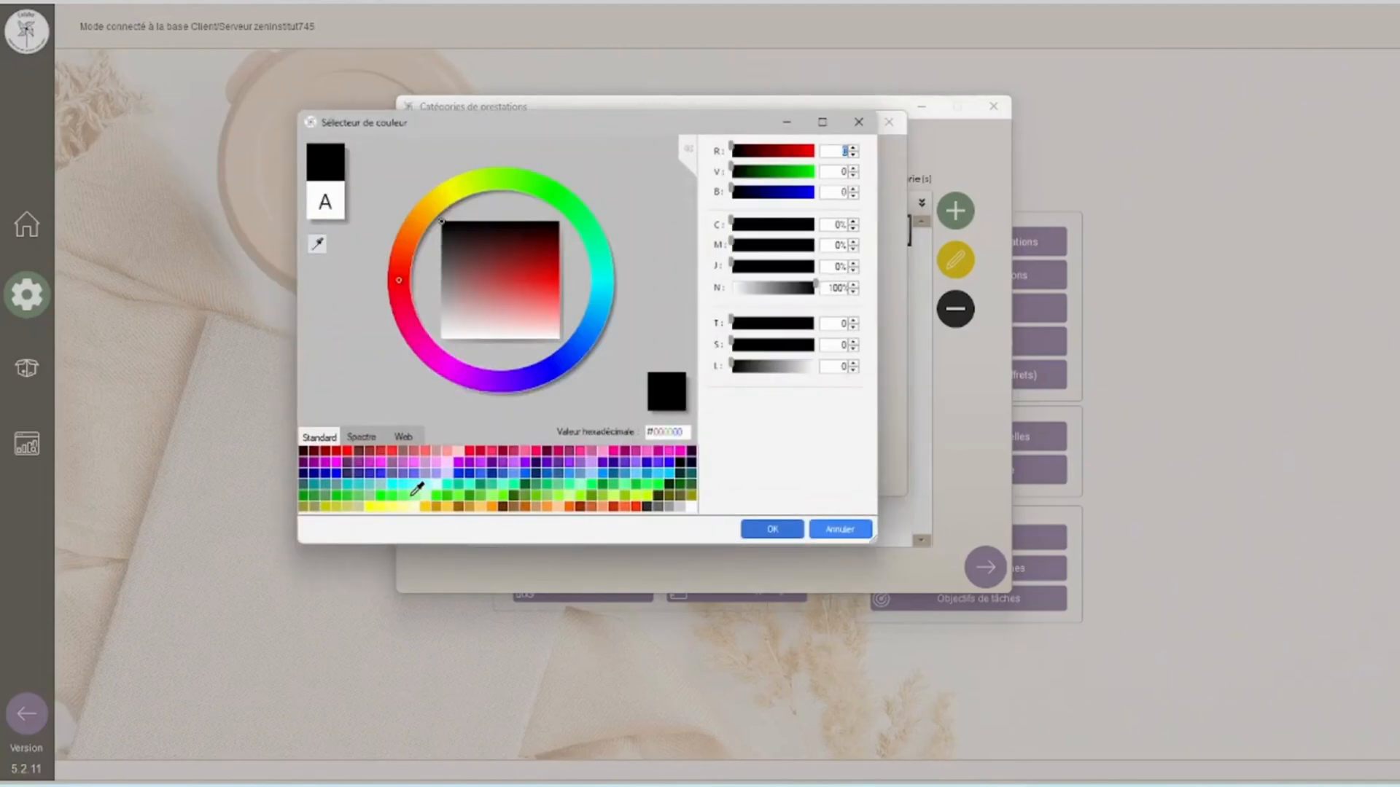
click(499, 467)
mouse_move(549, 245)
mouse_down()
mouse_move(485, 282)
mouse_move(508, 306)
mouse_up()
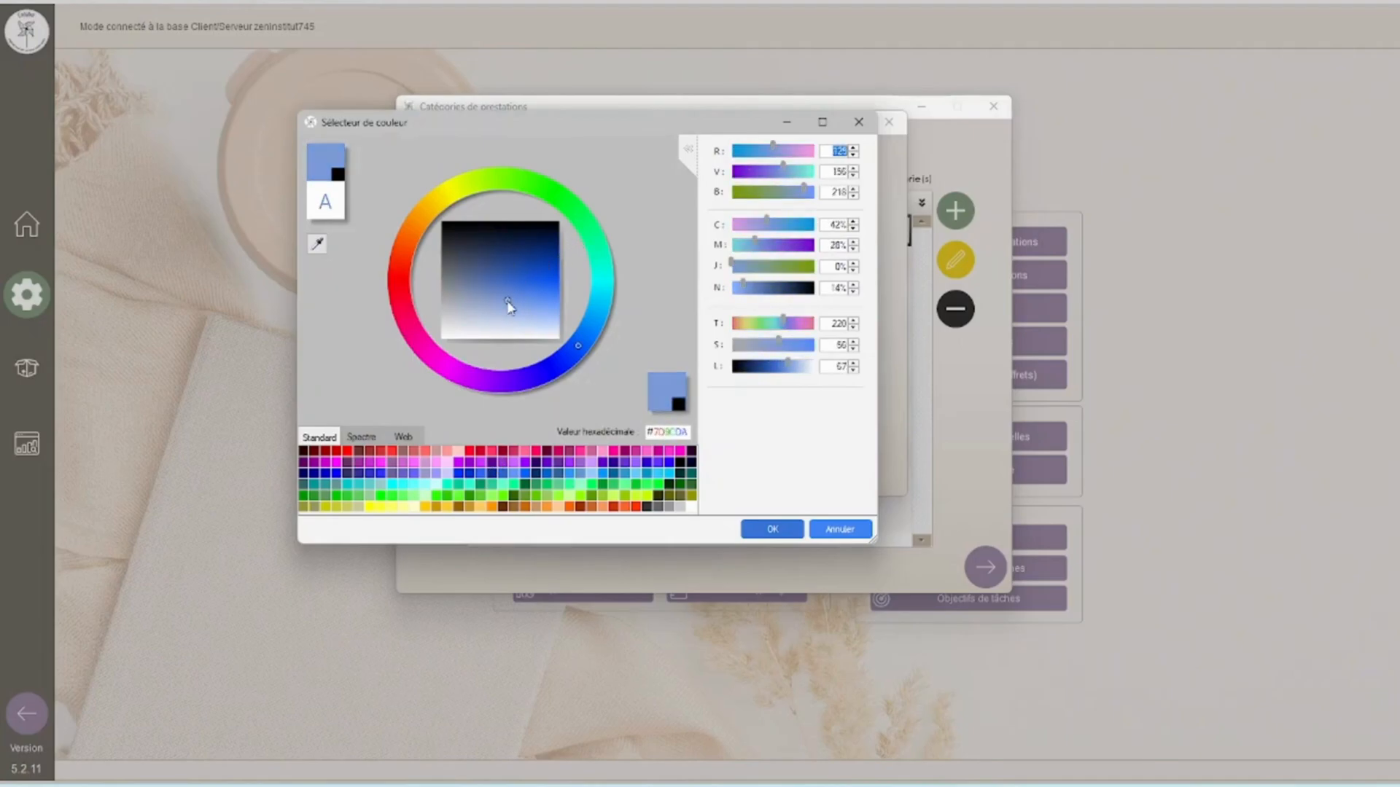
click(765, 528)
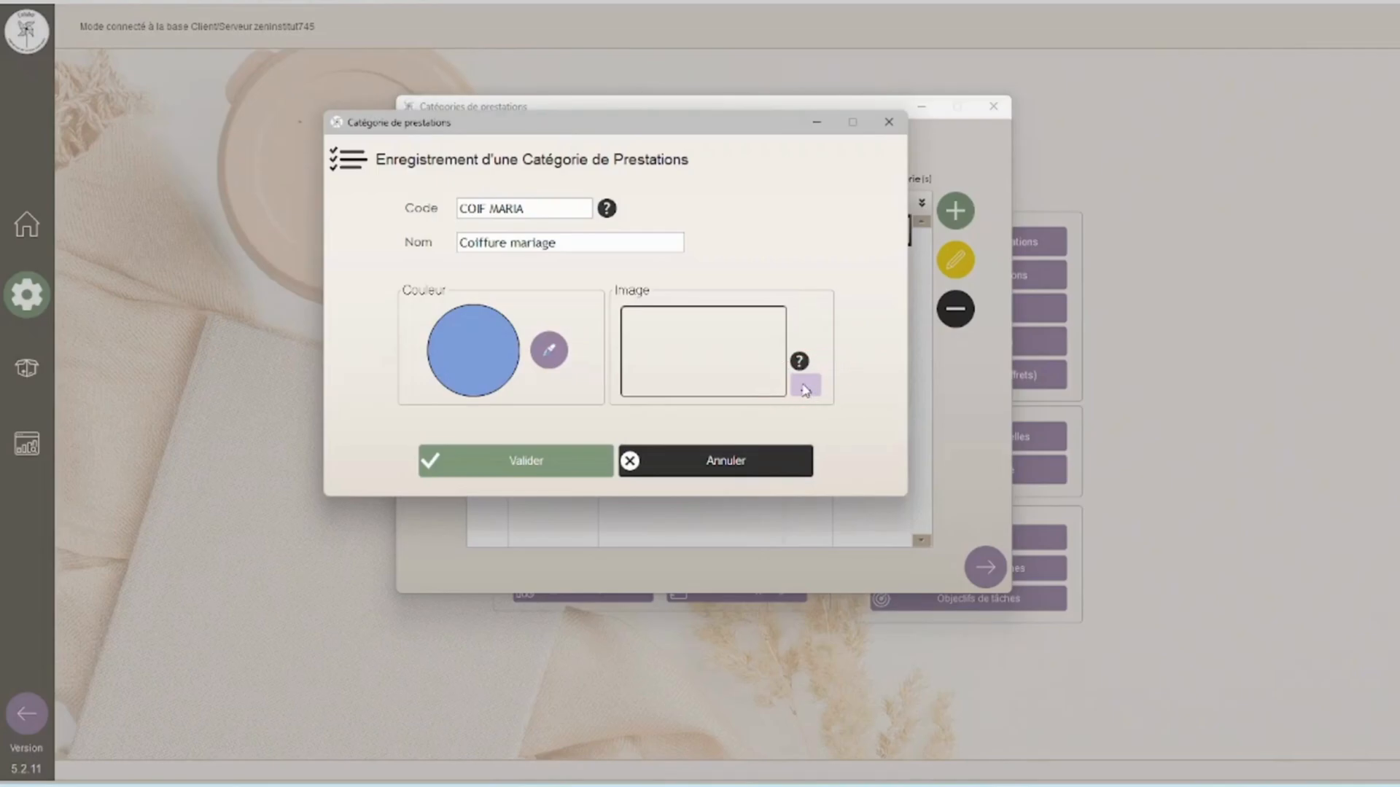
click(566, 470)
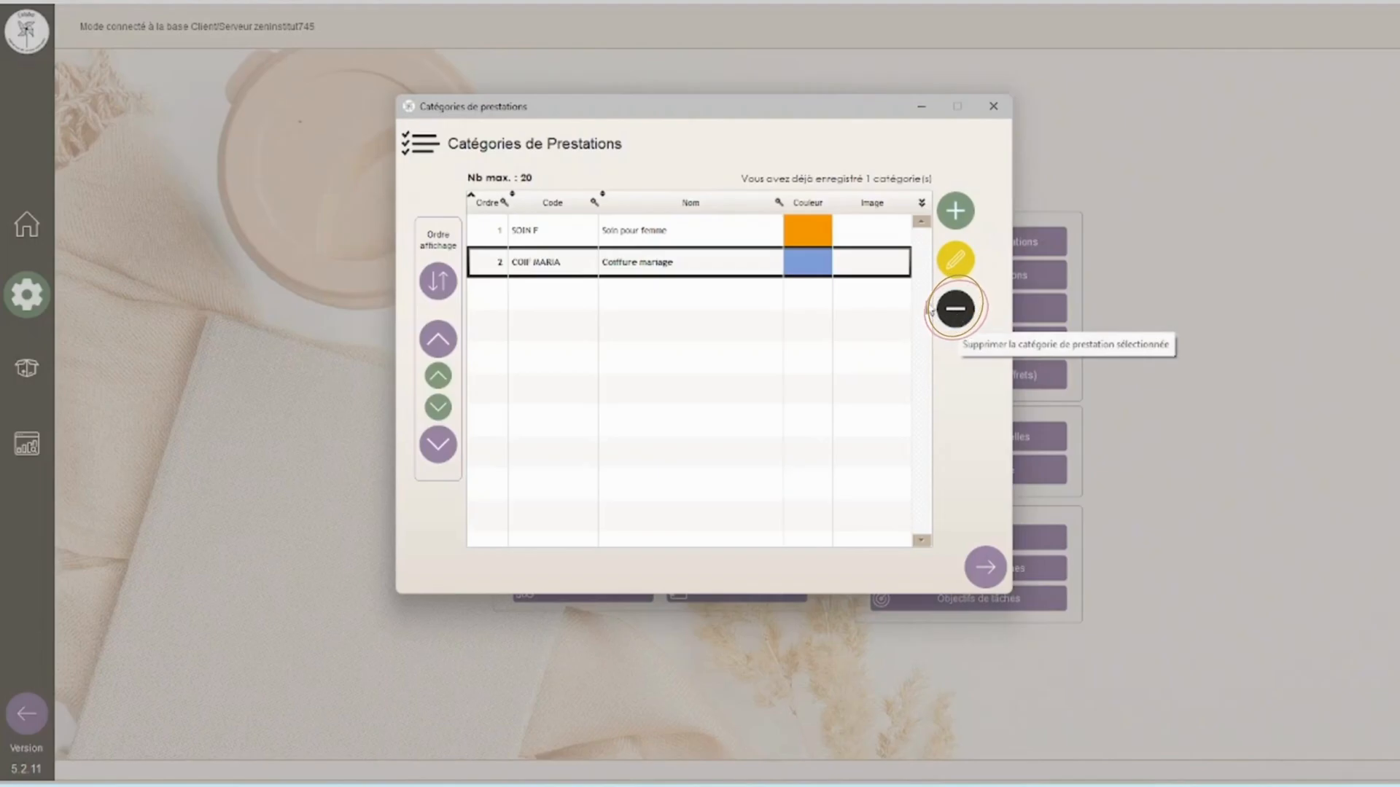
Step: Delete the Soin pour femme category, transferring its services to the Coiffure mariage category
click(695, 239)
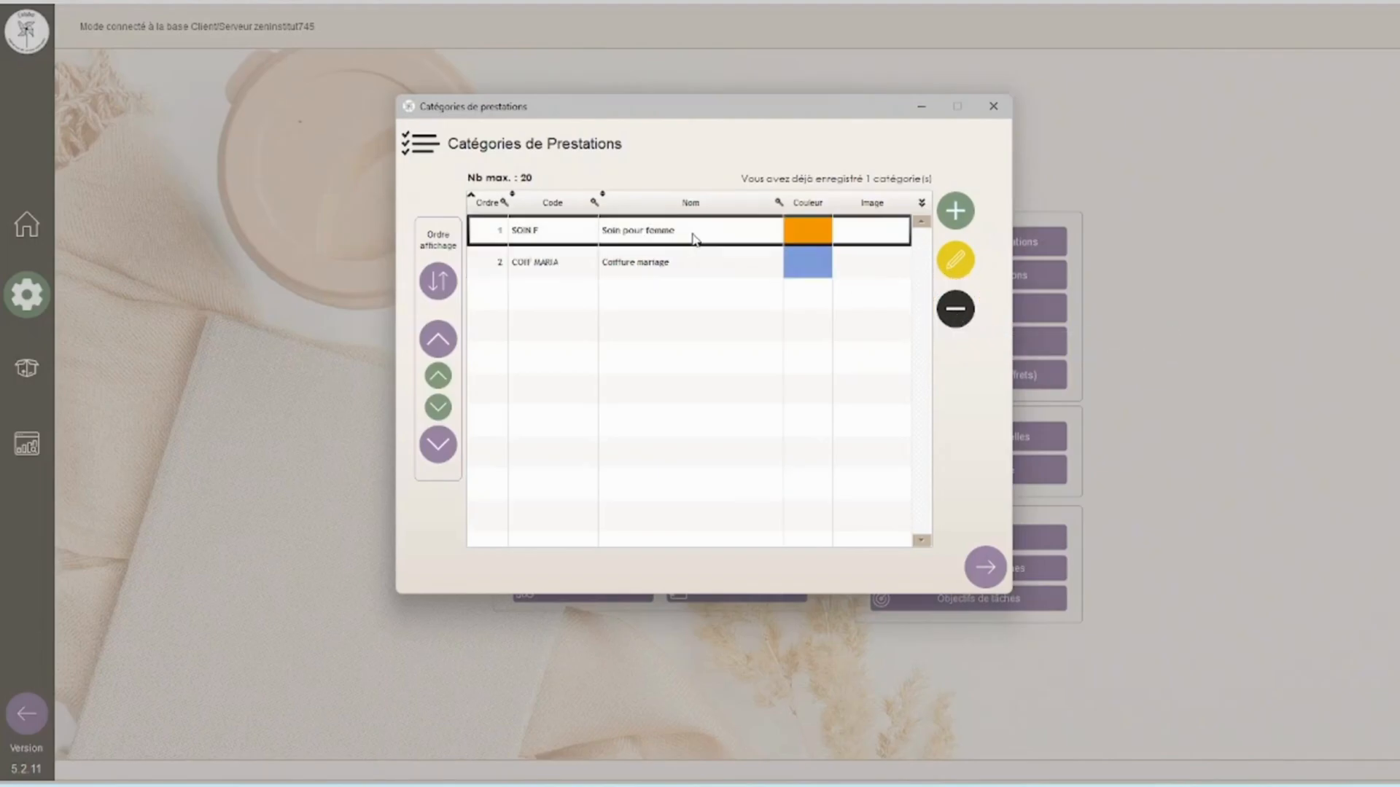
click(952, 309)
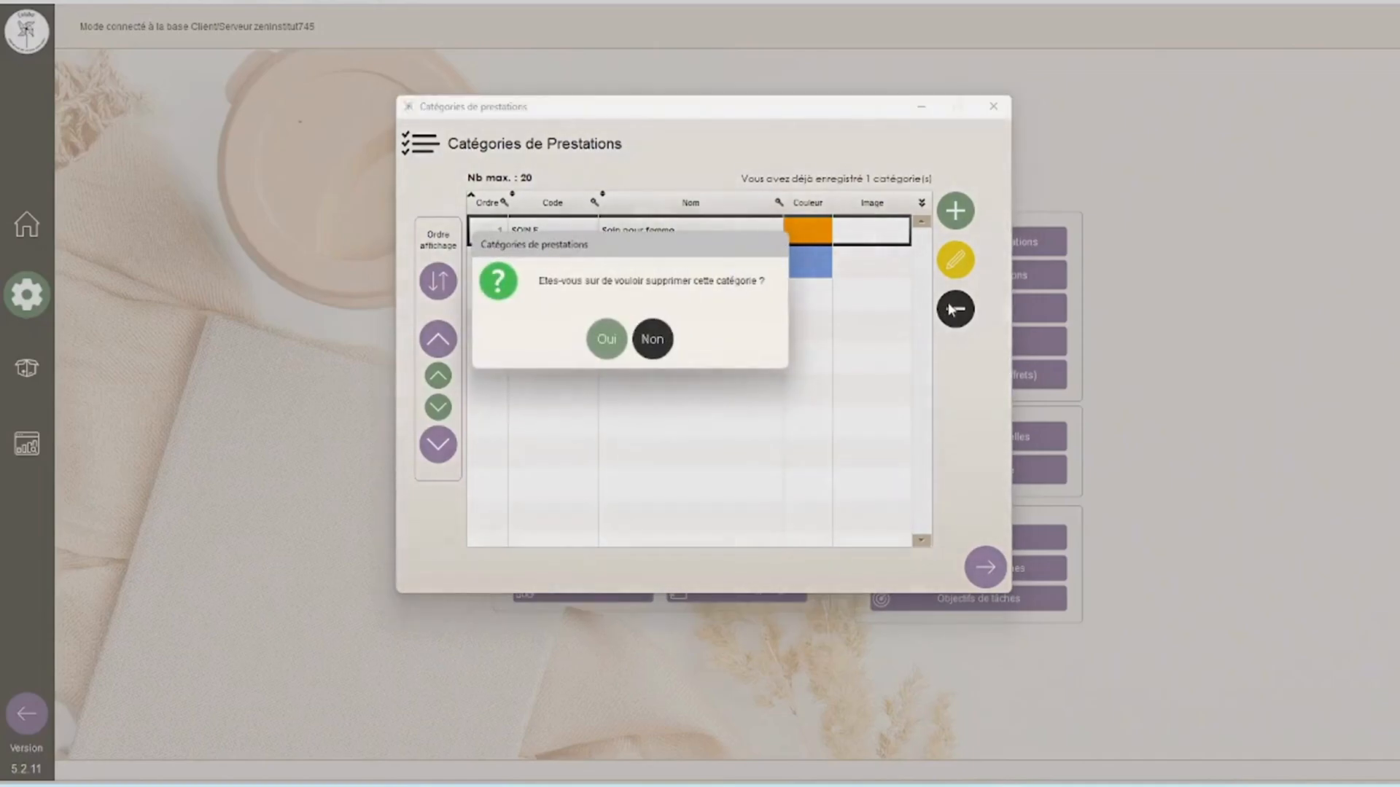
click(605, 337)
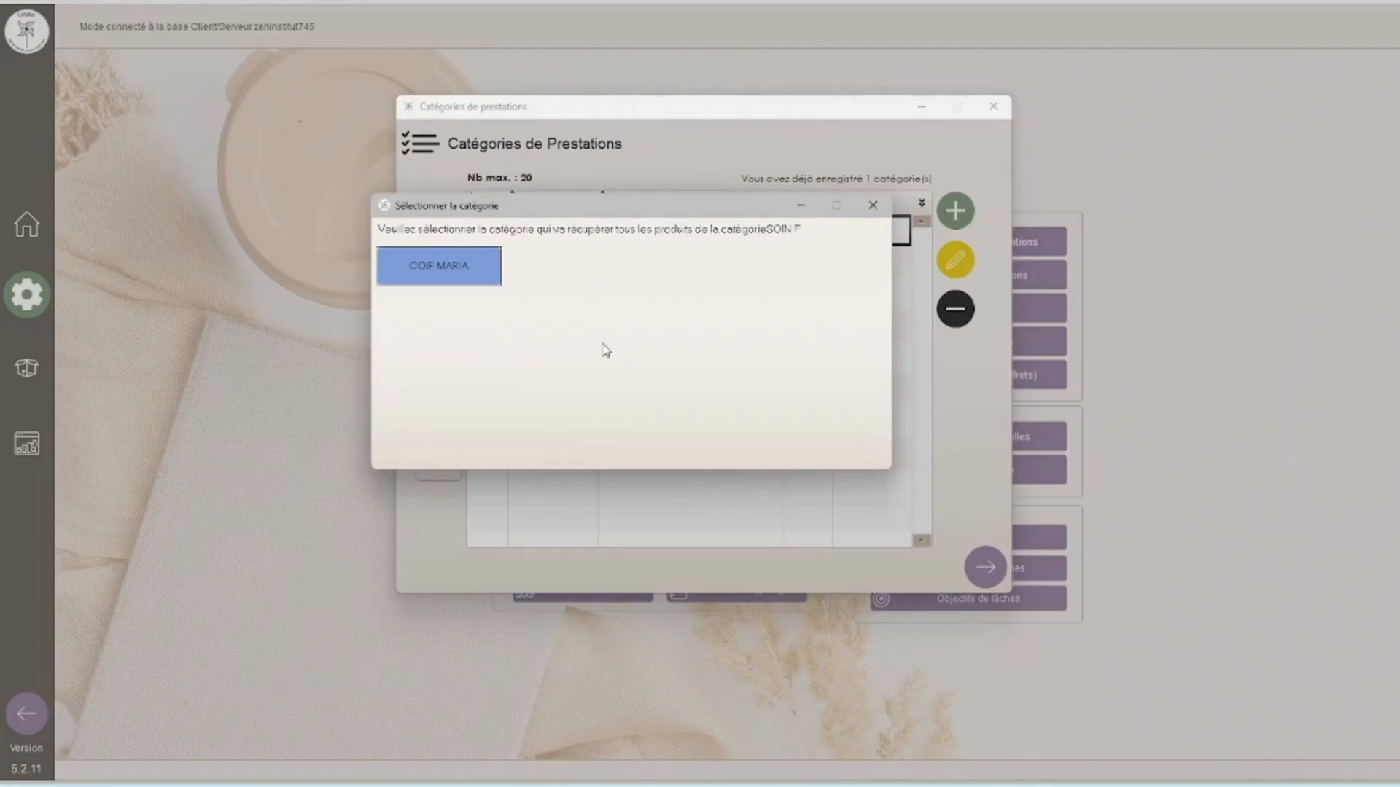
click(453, 278)
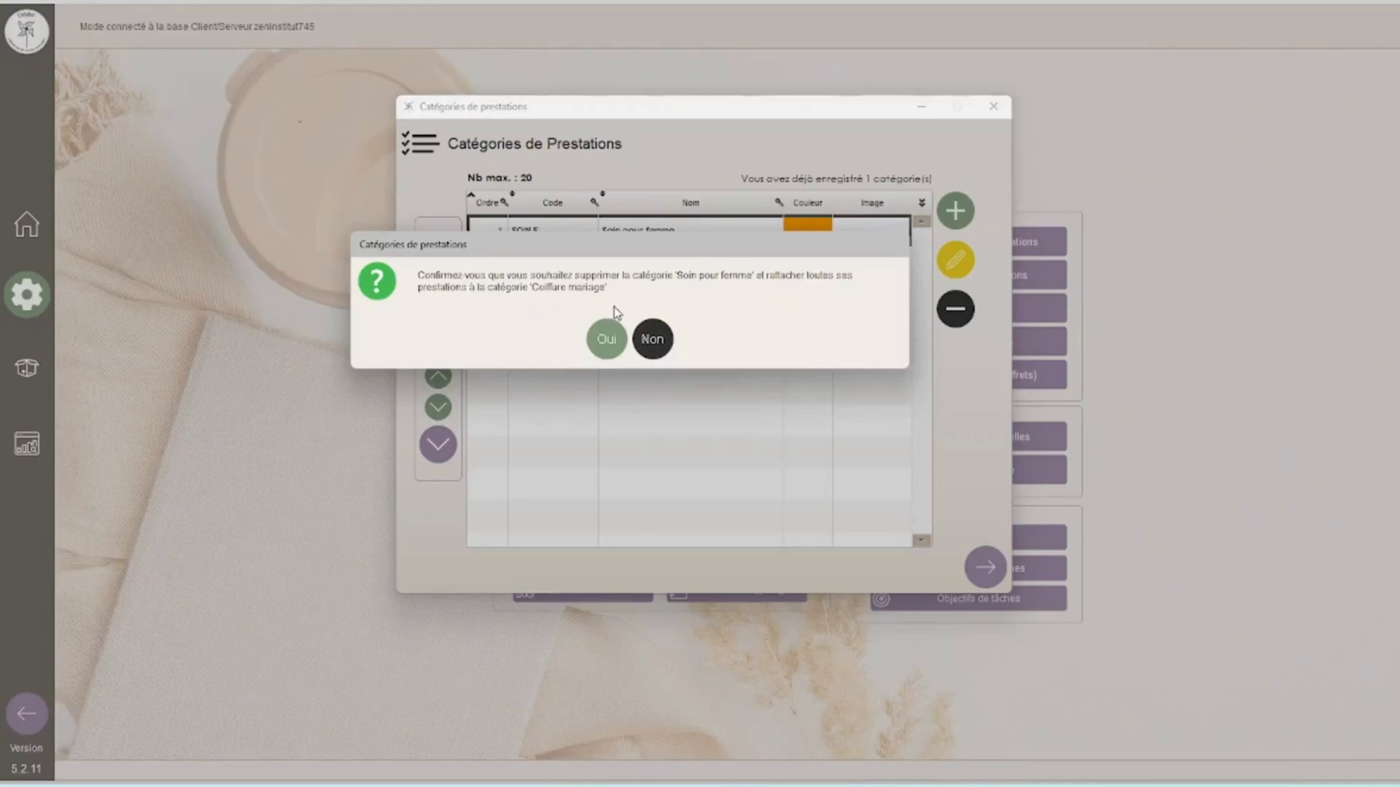
click(615, 347)
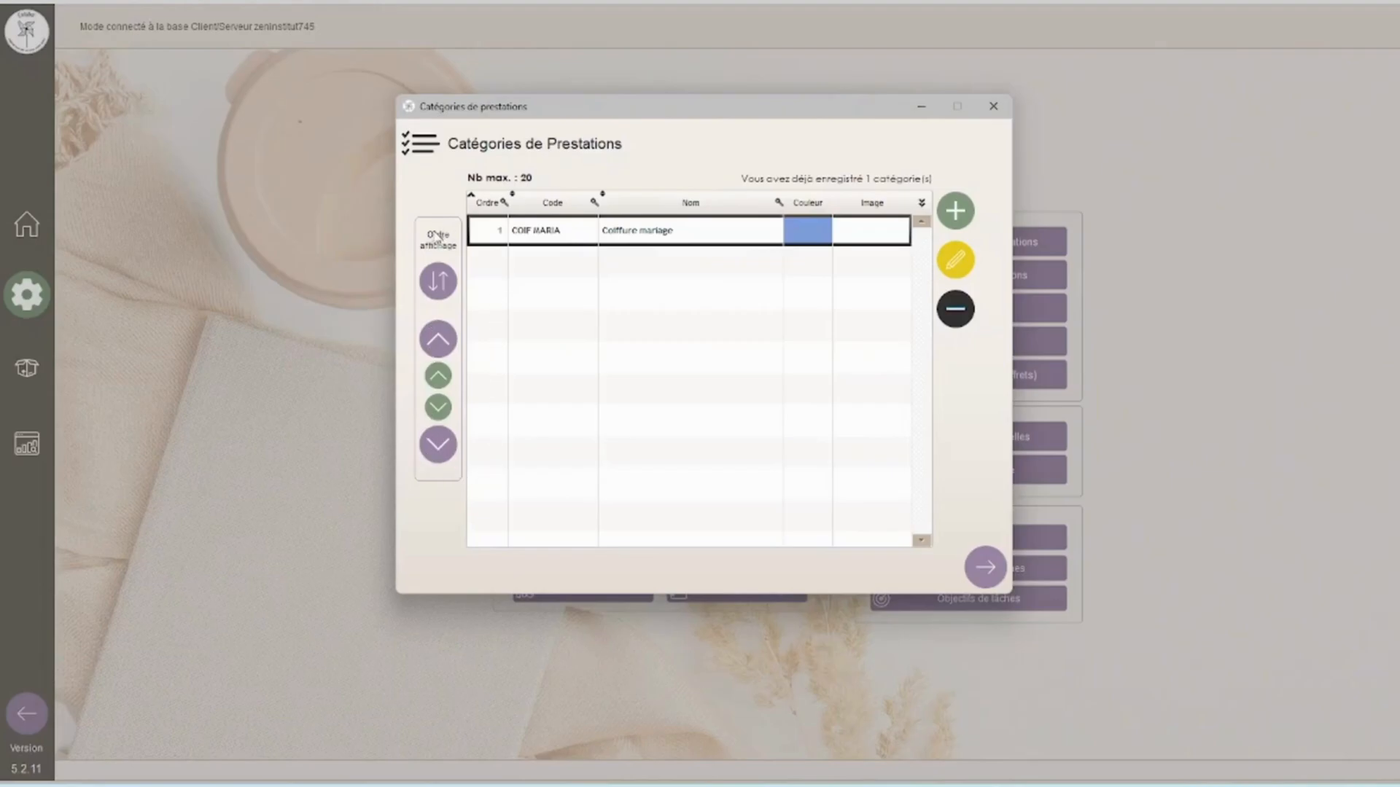
Step: Start a new service in the COIF MARIA category from the list of services
click(994, 110)
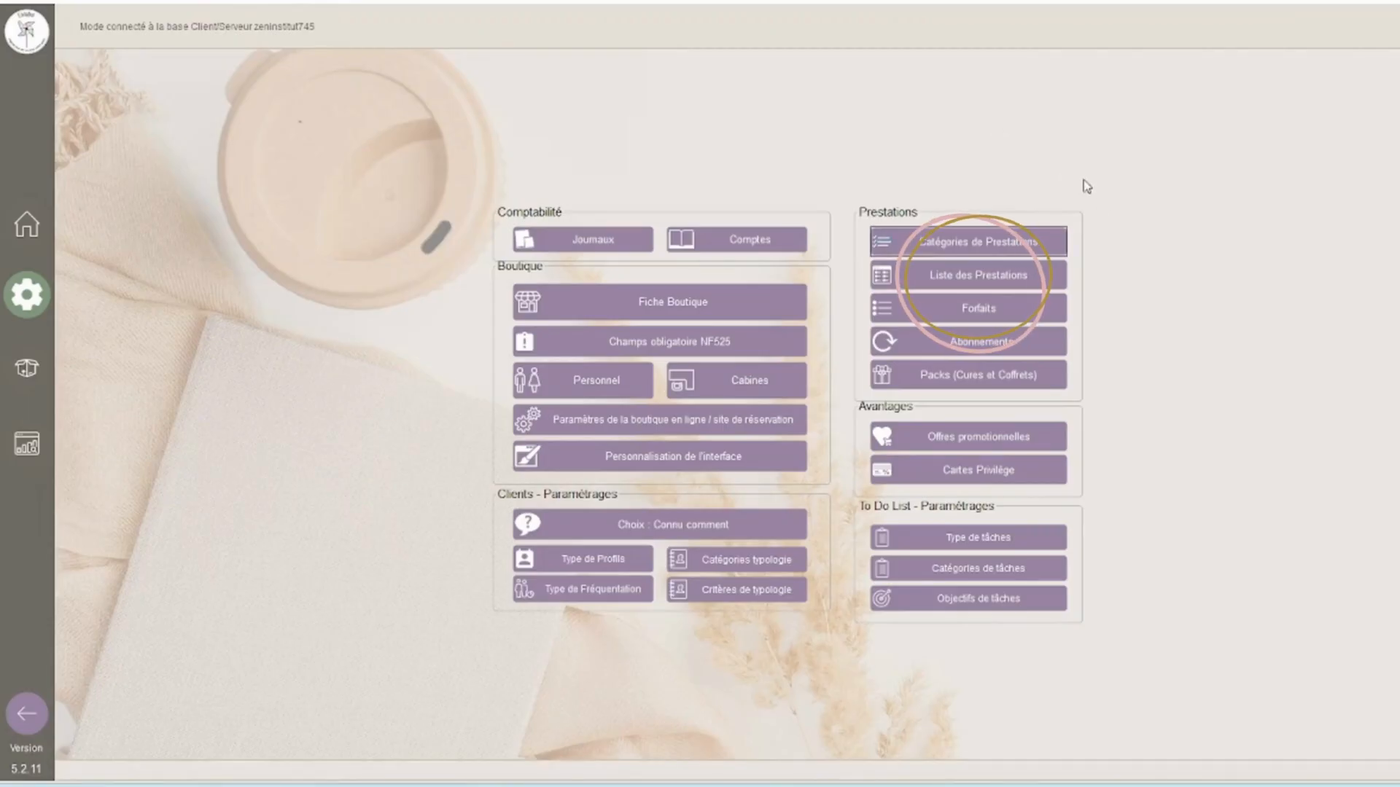
click(1044, 283)
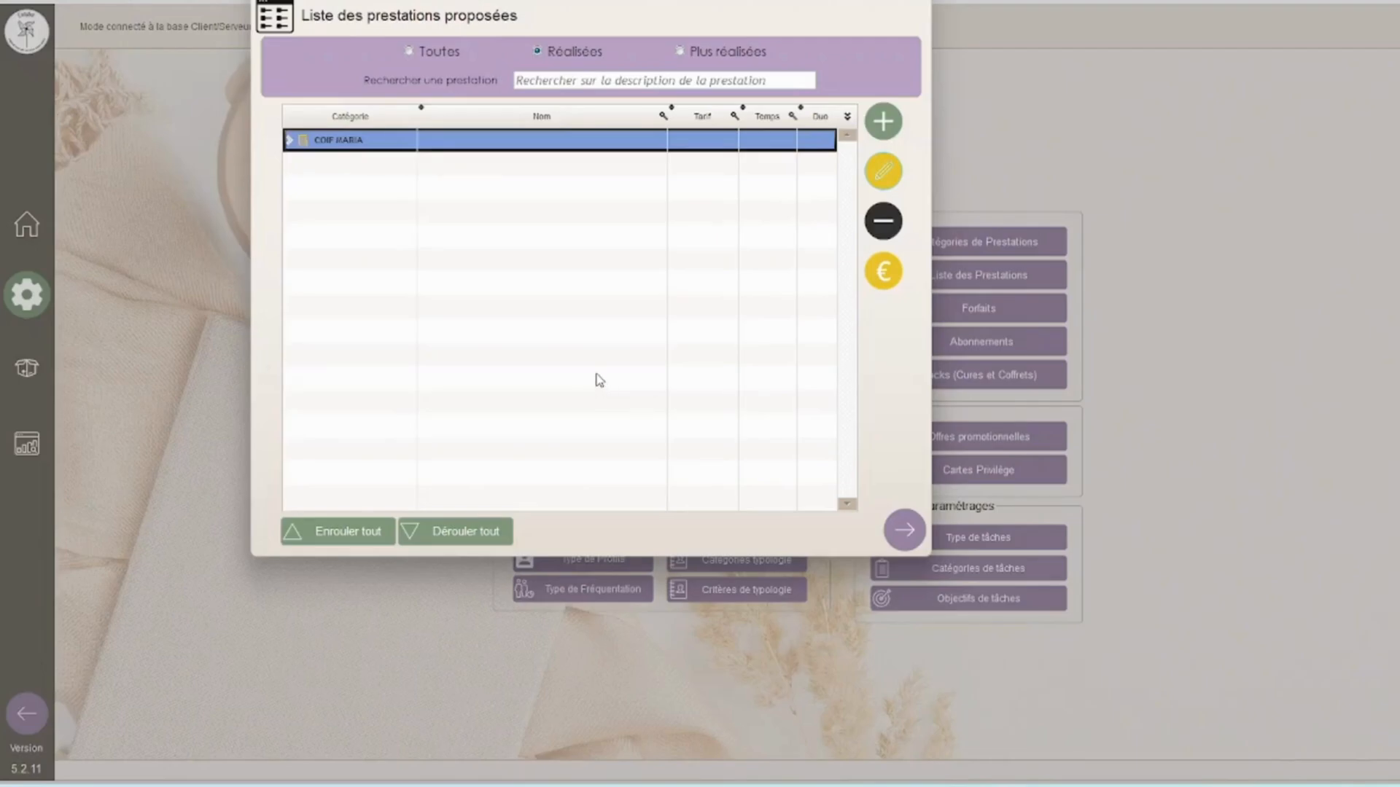
click(881, 122)
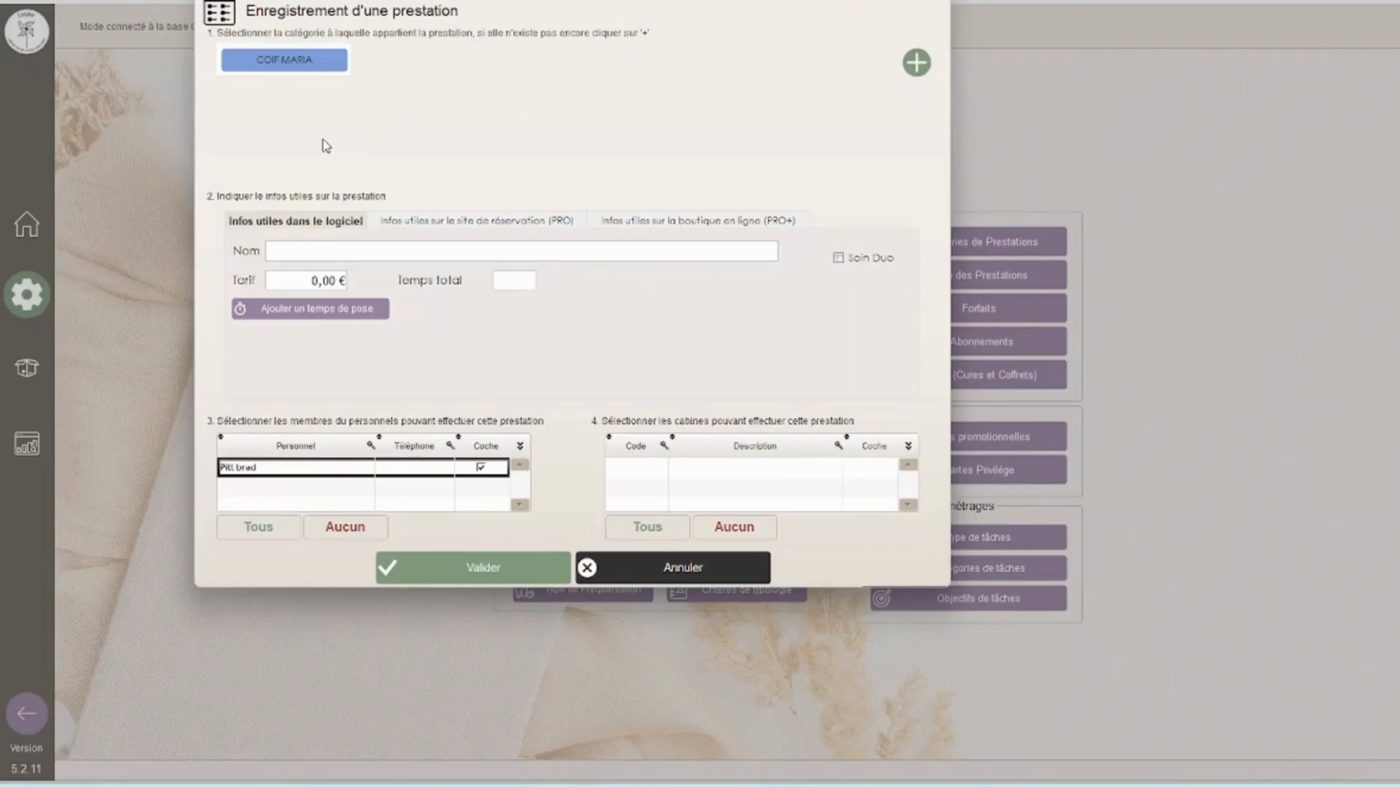
click(325, 64)
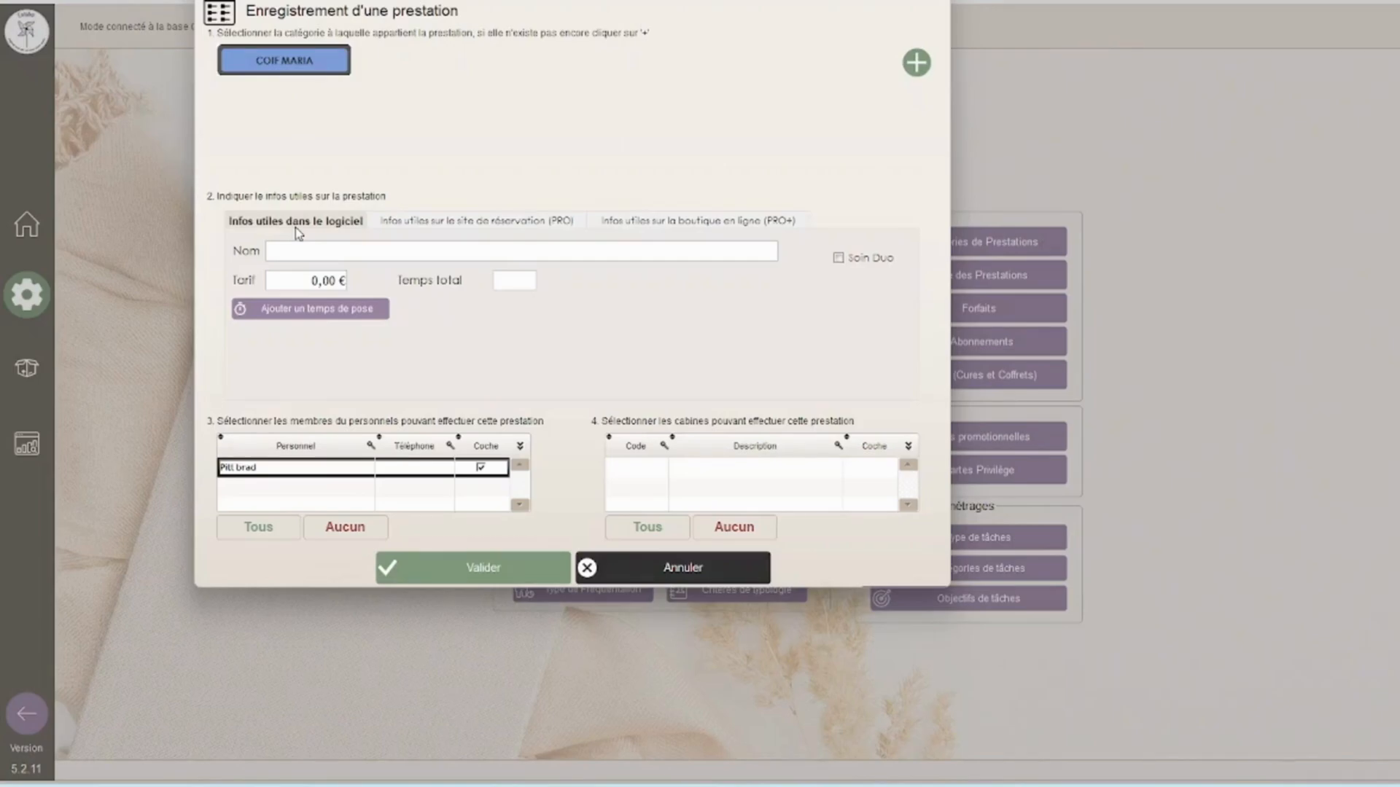
Step: Review the booking-site and online-shop information tabs of the service form
click(462, 226)
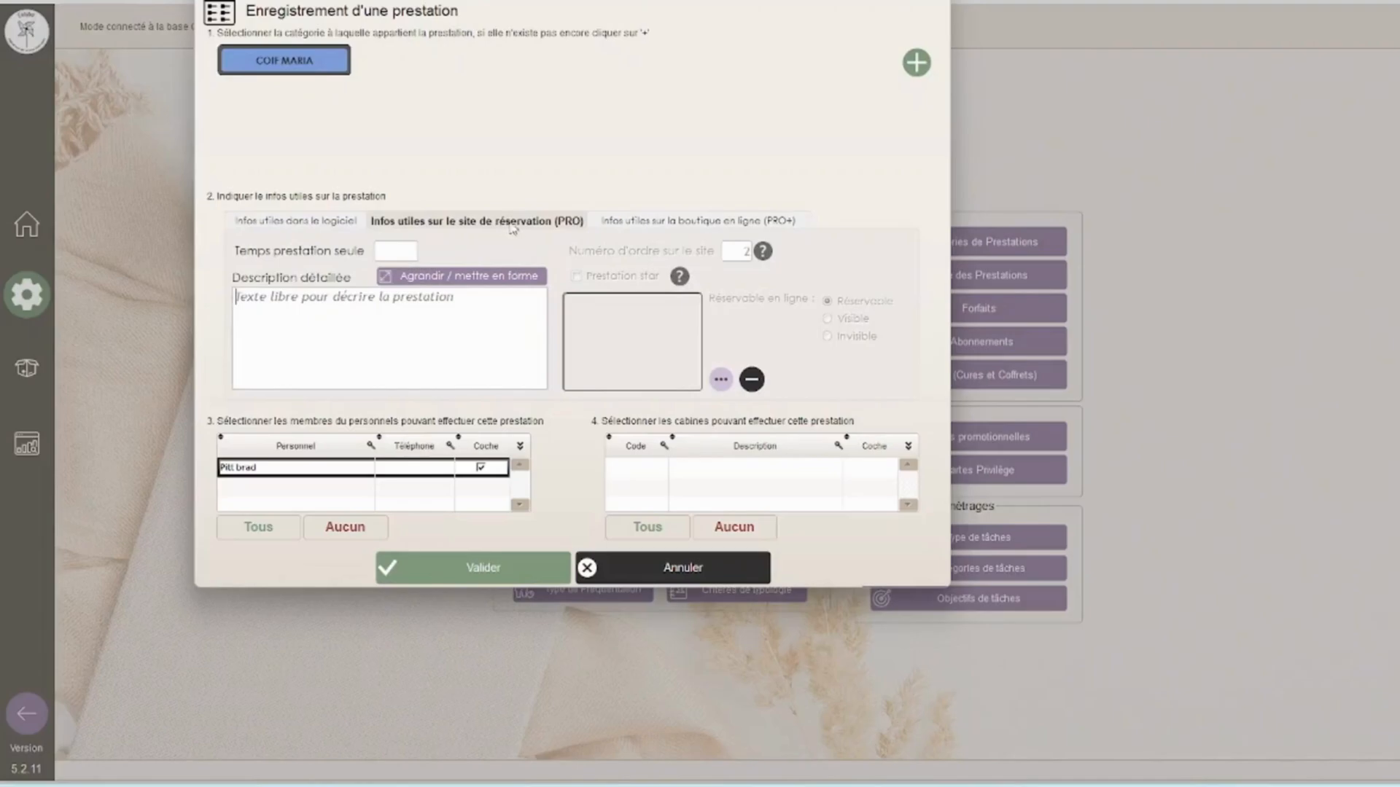
click(634, 226)
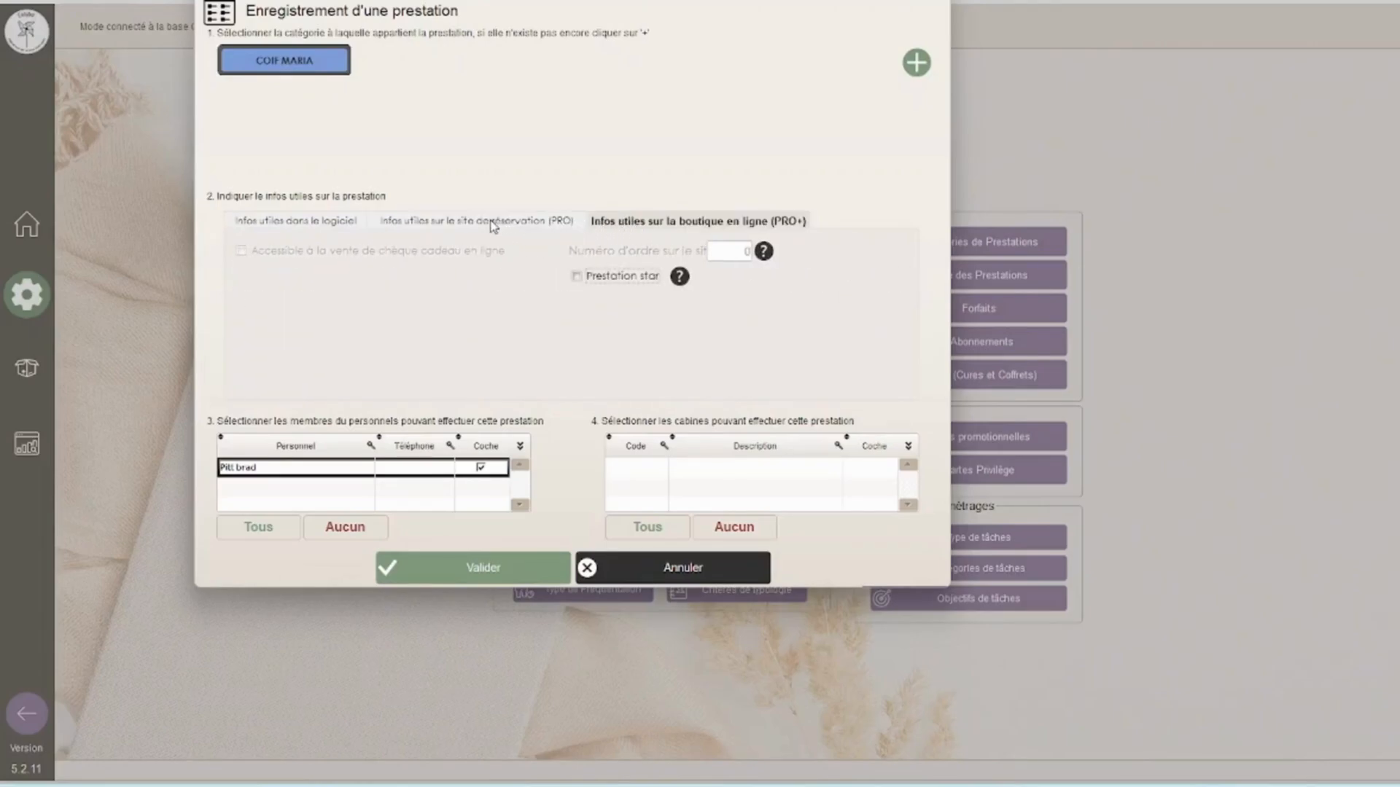
click(350, 225)
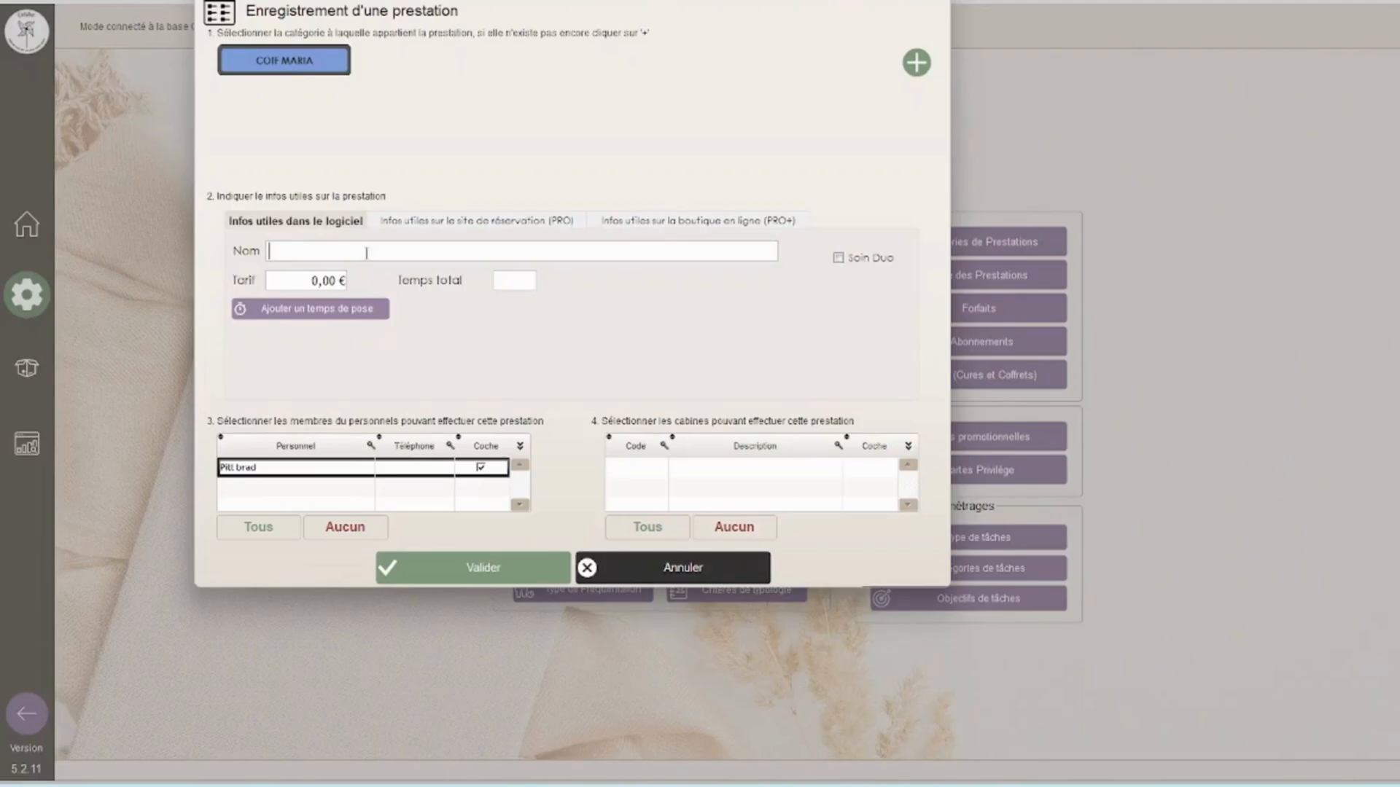
Step: Name the service Chignon cheveux long, with a price of 70 € and a total time of 00h45
text(Chignon cheveux long)
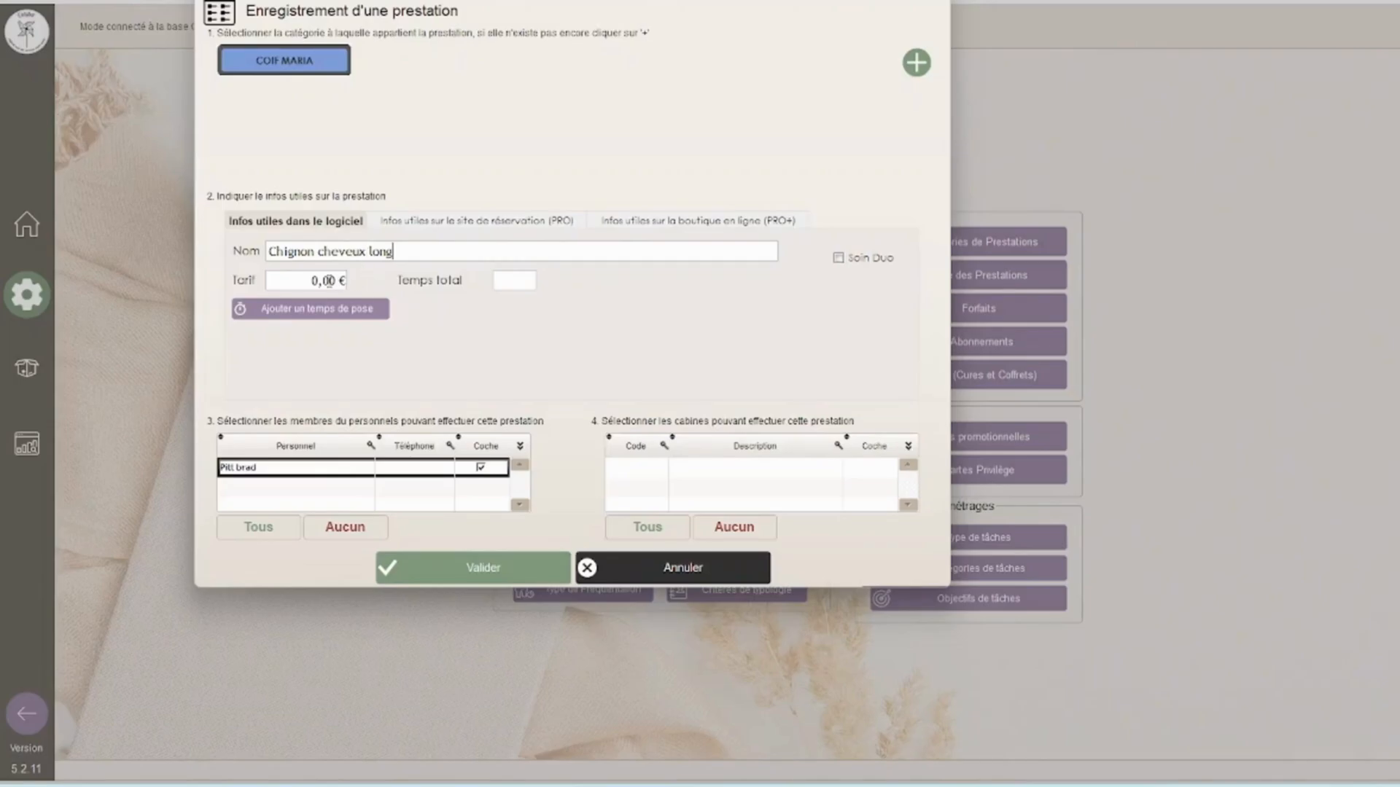
click(323, 282)
text(70)
click(526, 285)
text(00h45)
click(842, 257)
click(329, 313)
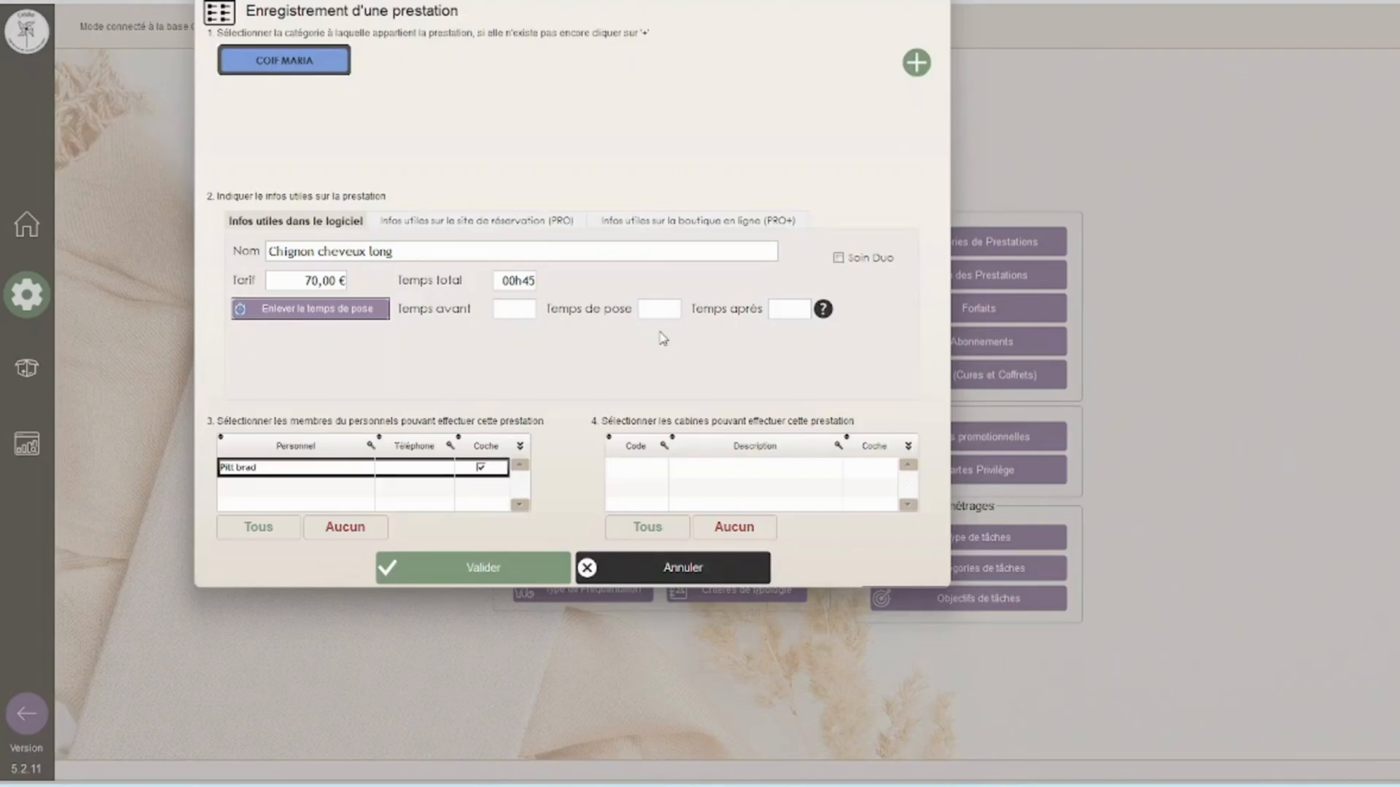
click(342, 309)
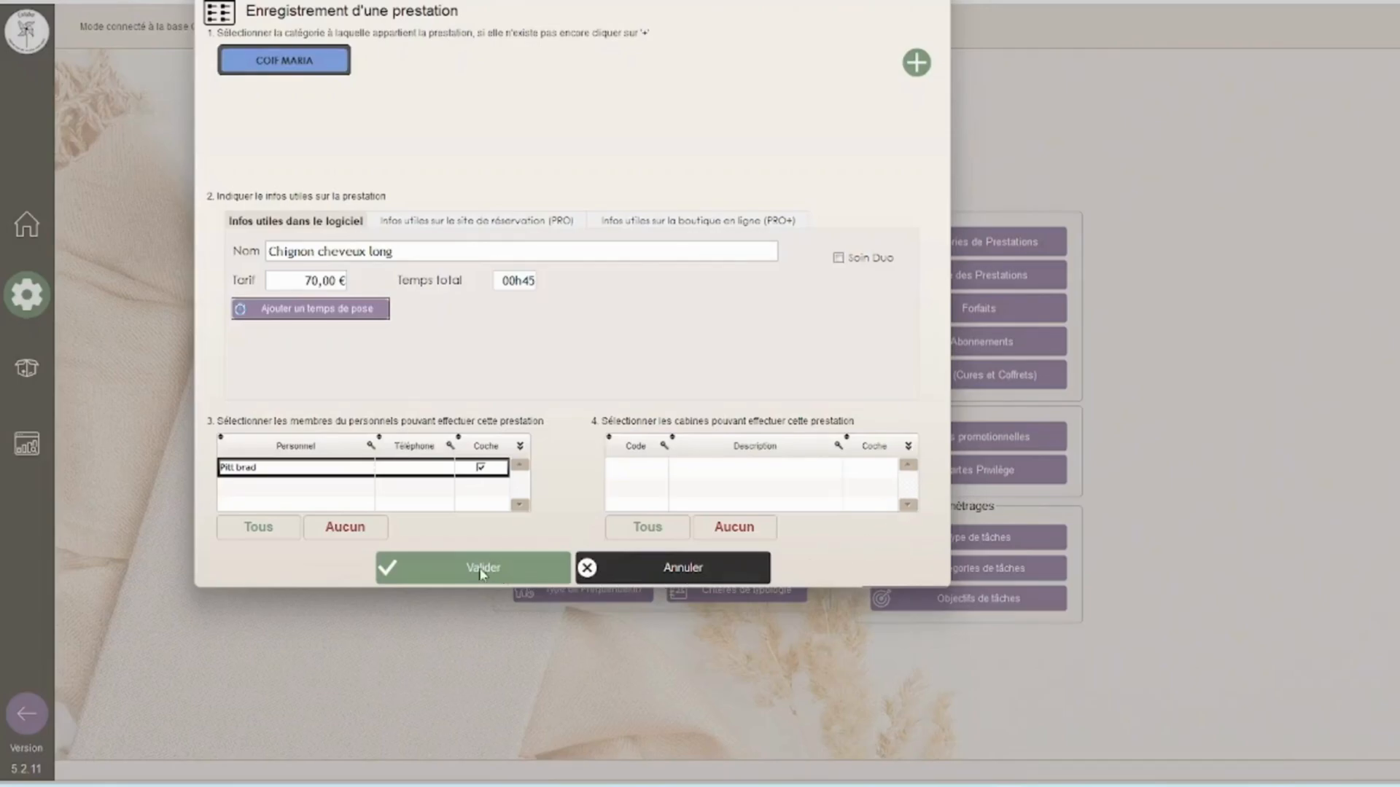
Step: Save the Chignon cheveux long service
click(479, 574)
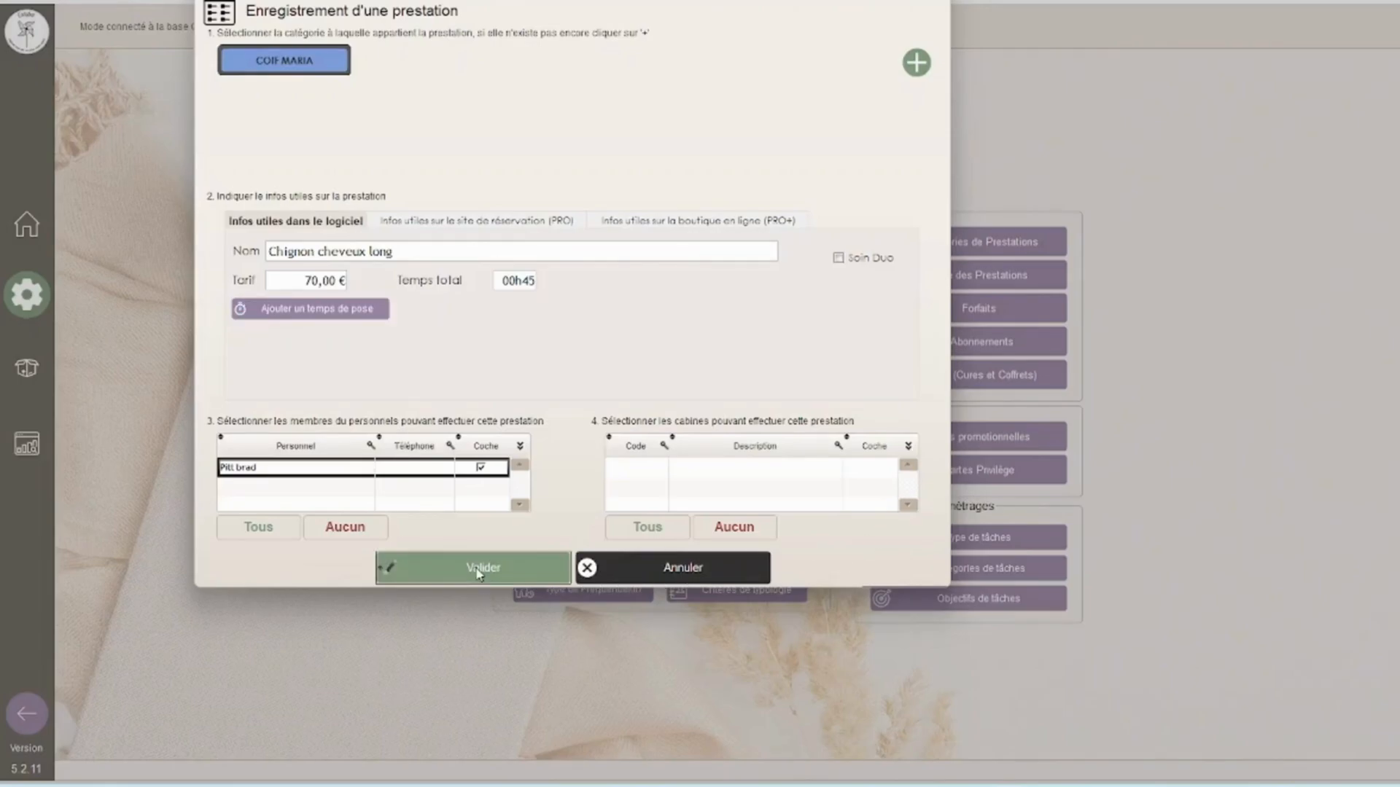